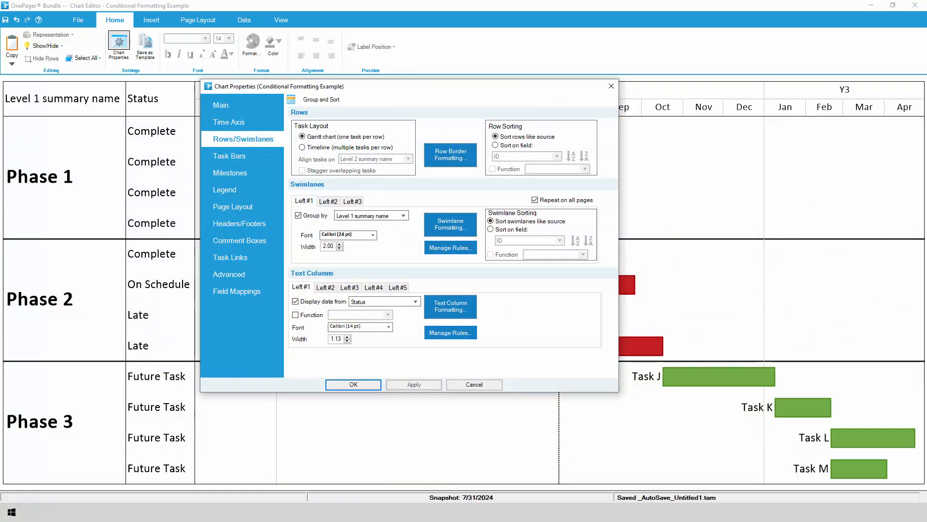
# Bring up the text-column formatting rules to add a Status Contains "Late" red rule.
pyautogui.click(450, 331)
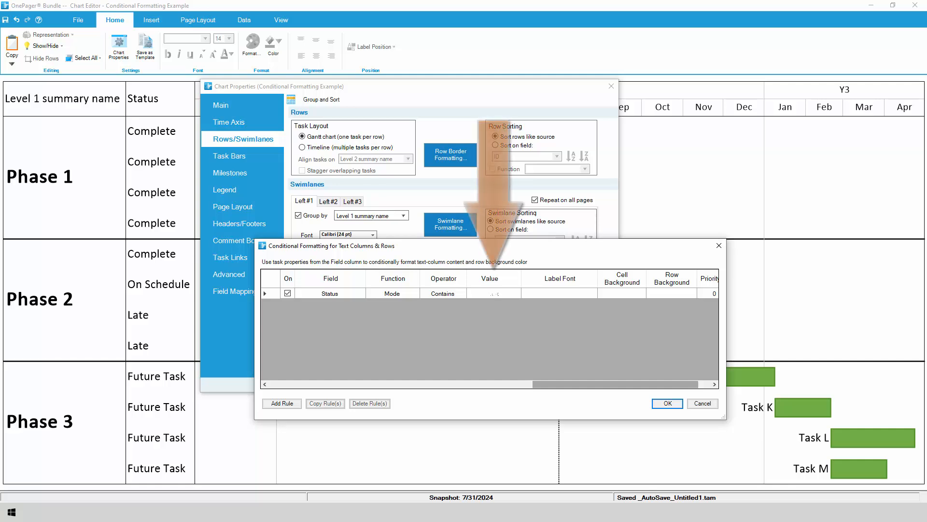
pyautogui.write('Late')
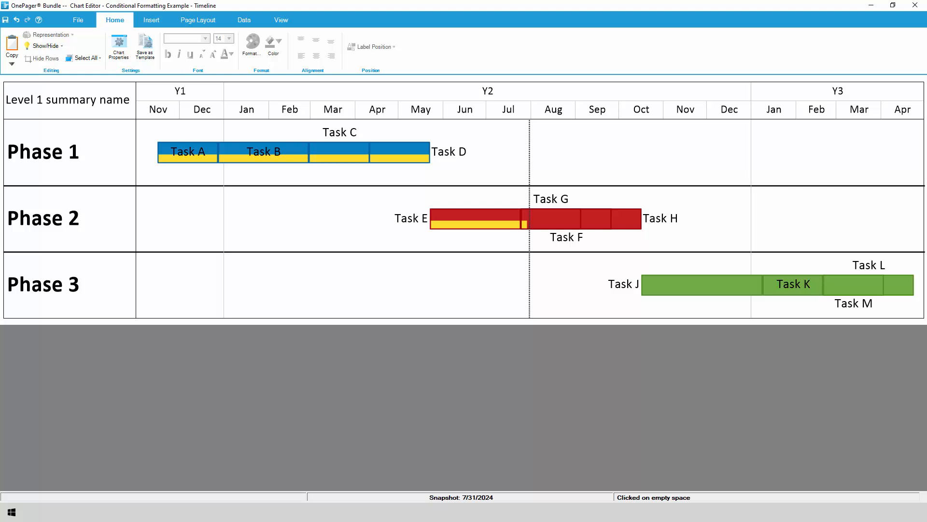
# In Rows/Swimlanes rules, choose the Function that evaluates each swimlane's tasks for the Phase colouring.
pyautogui.click(119, 47)
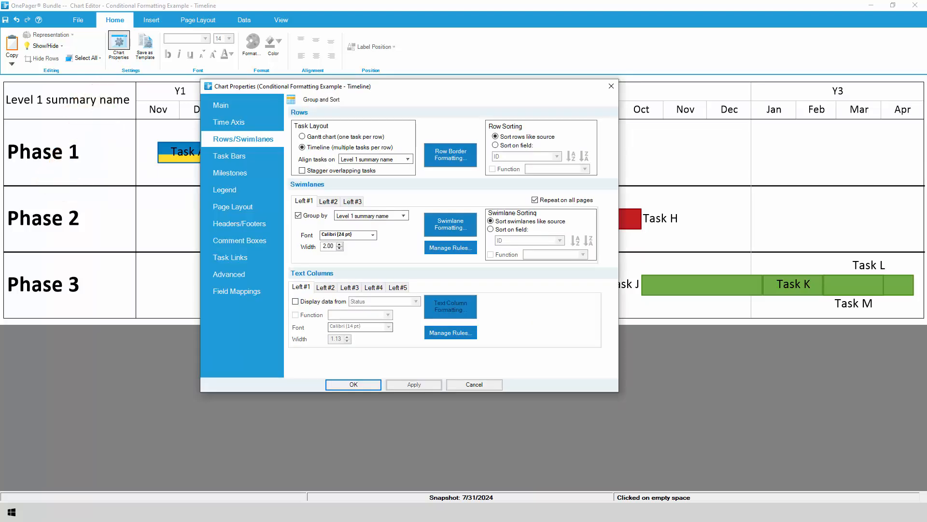
pyautogui.click(450, 248)
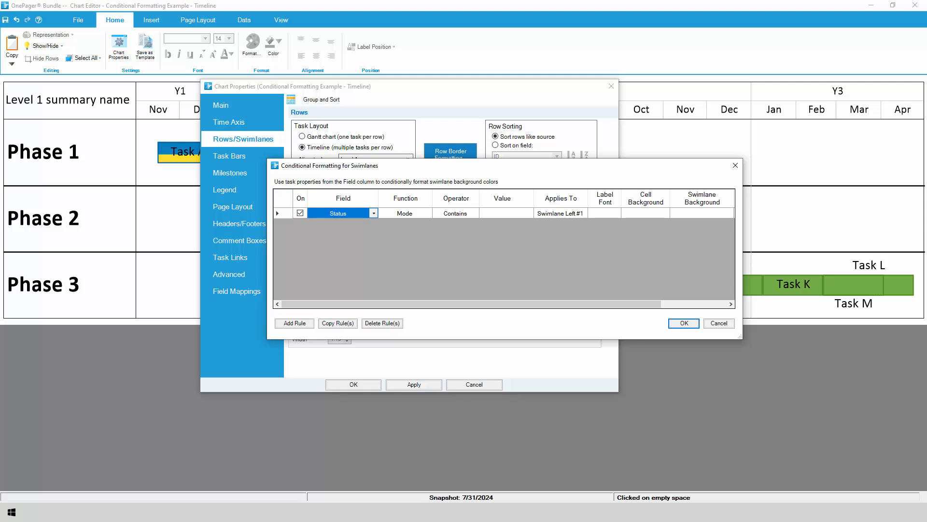
pyautogui.click(427, 213)
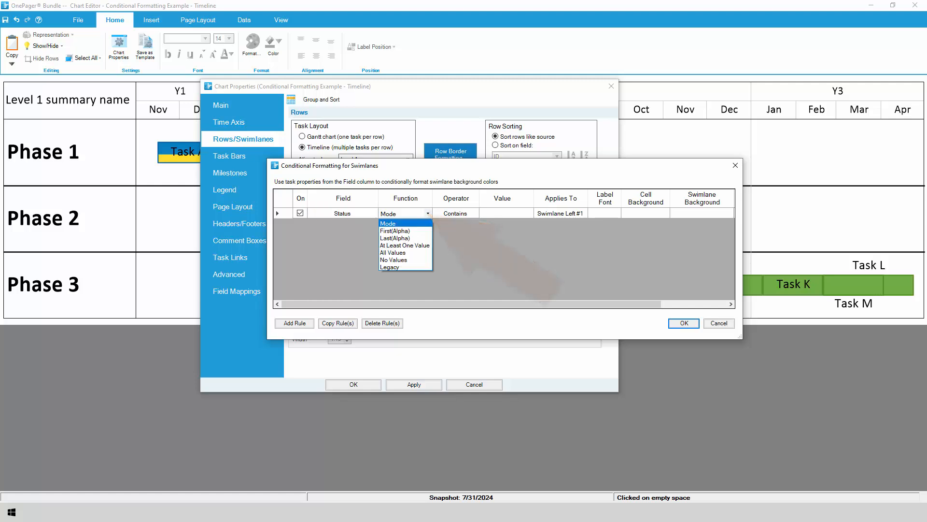
pyautogui.click(393, 252)
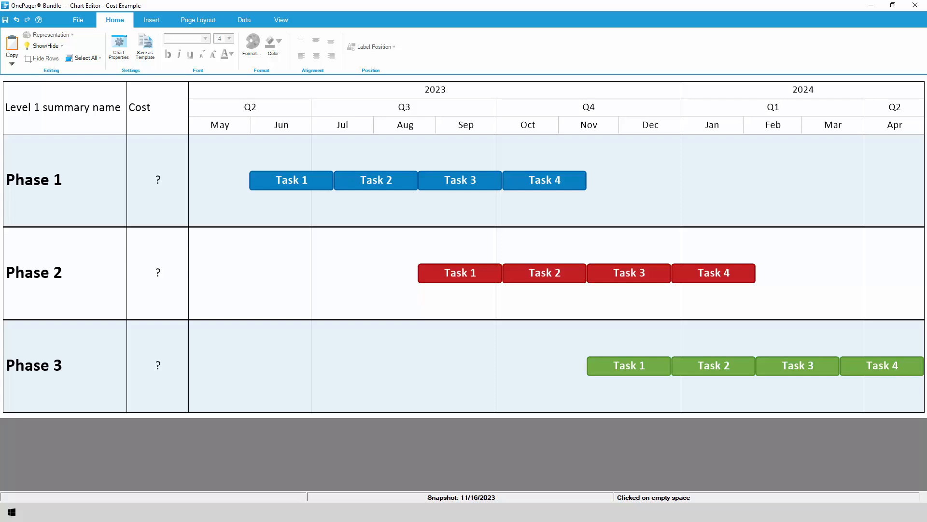
# Enable a statistical Function on the Cost text column, choose Sum, and apply it.
pyautogui.click(119, 48)
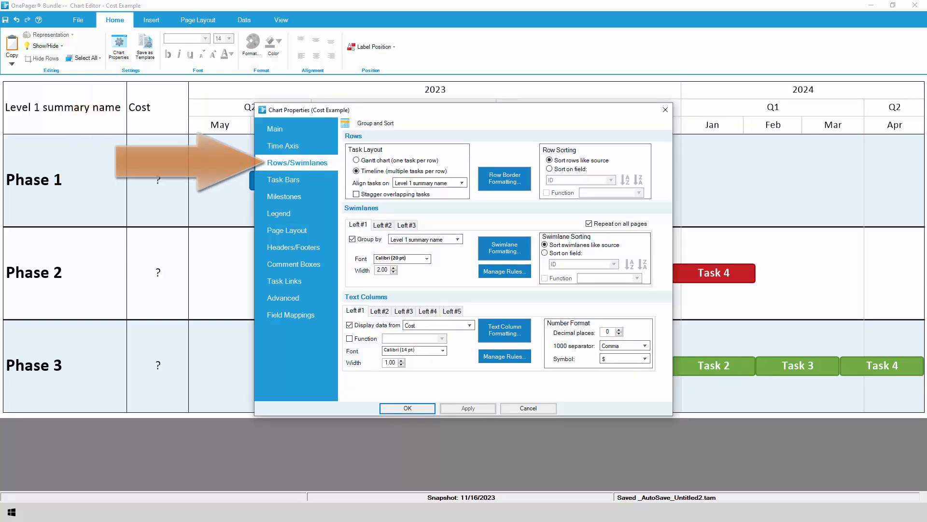
pyautogui.click(350, 339)
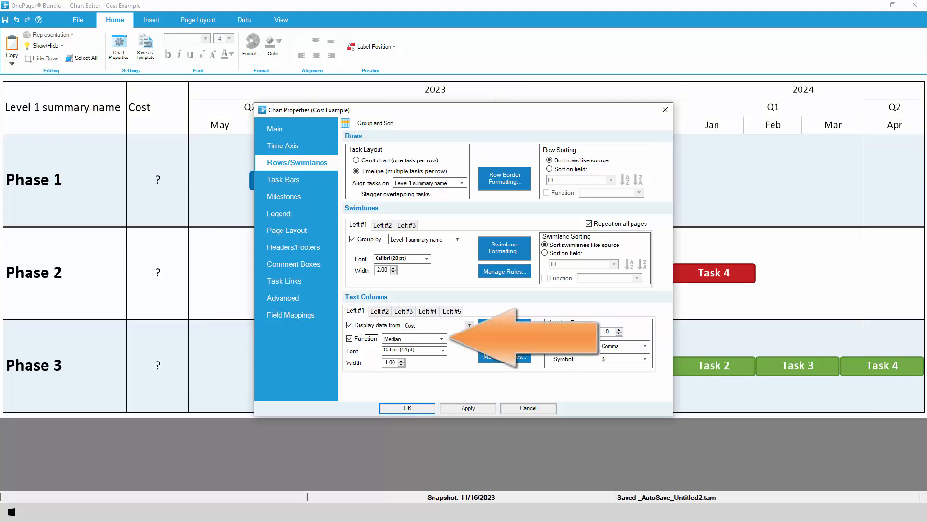
pyautogui.click(442, 339)
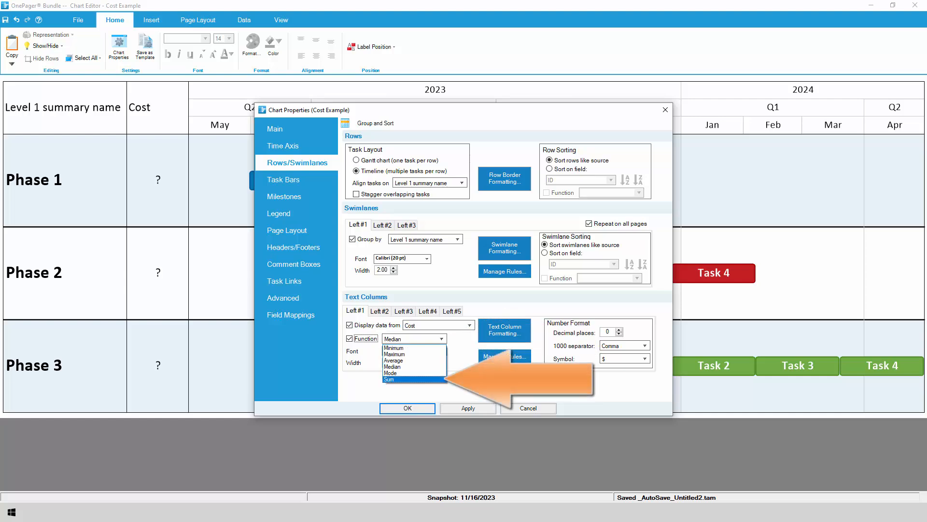
pyautogui.click(395, 380)
pyautogui.click(408, 407)
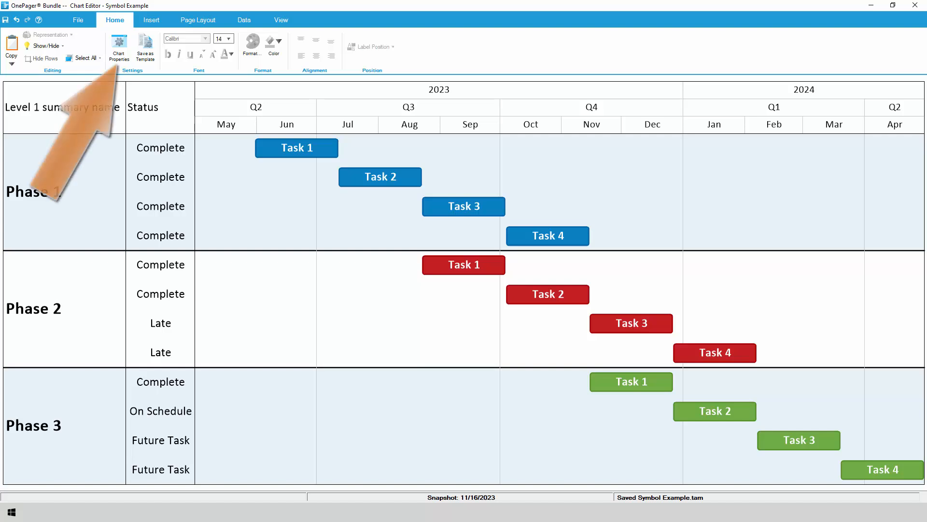
# Bring up the Status column's symbol formatting rules from Chart Properties.
pyautogui.click(119, 47)
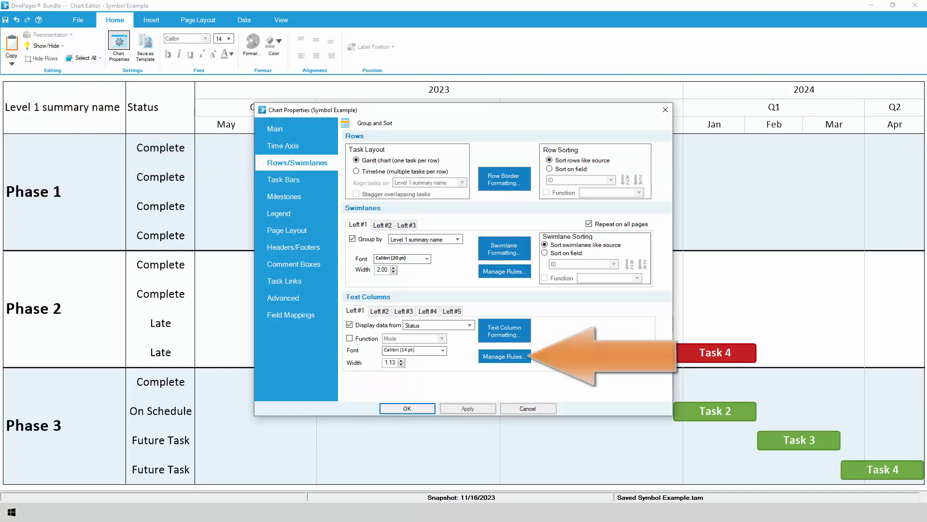
pyautogui.click(503, 355)
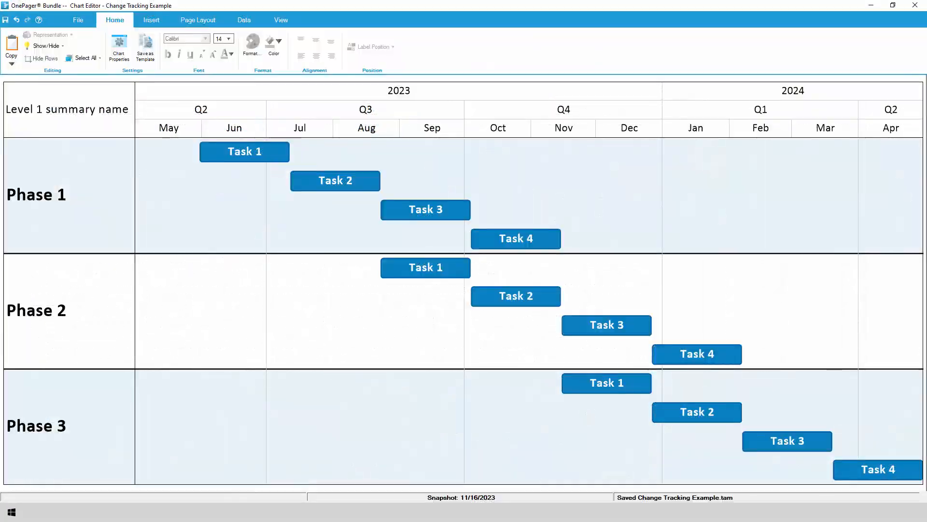
# Add a snapshot dated 11/27/2023 from the Data ribbon and import the updated schedule.
pyautogui.click(244, 20)
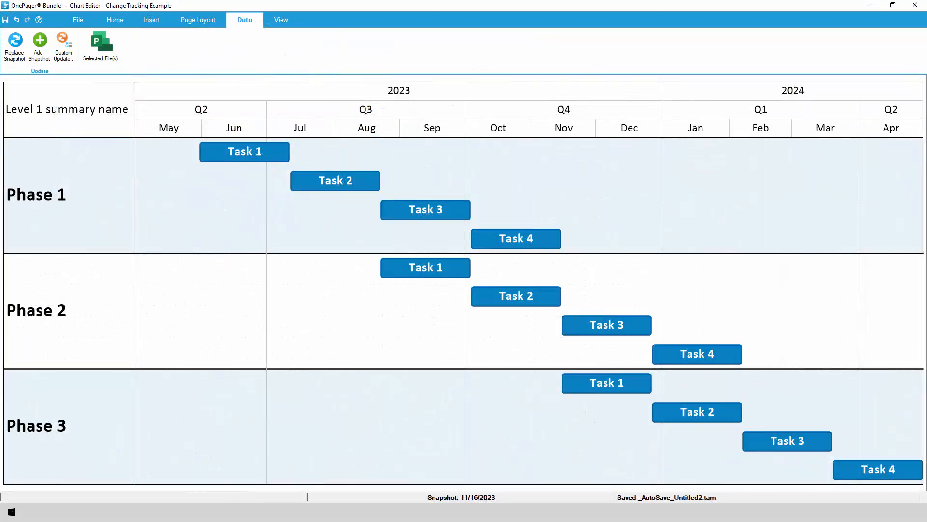
pyautogui.click(39, 48)
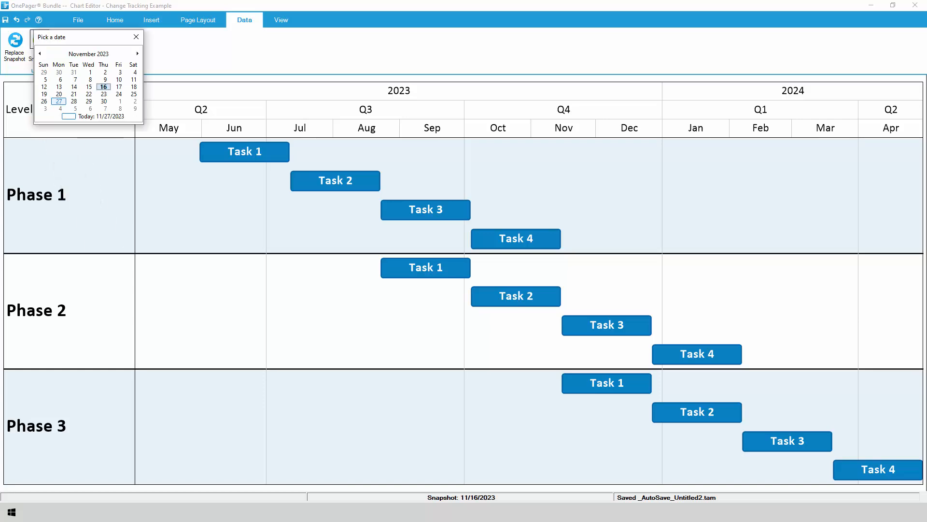
pyautogui.click(58, 102)
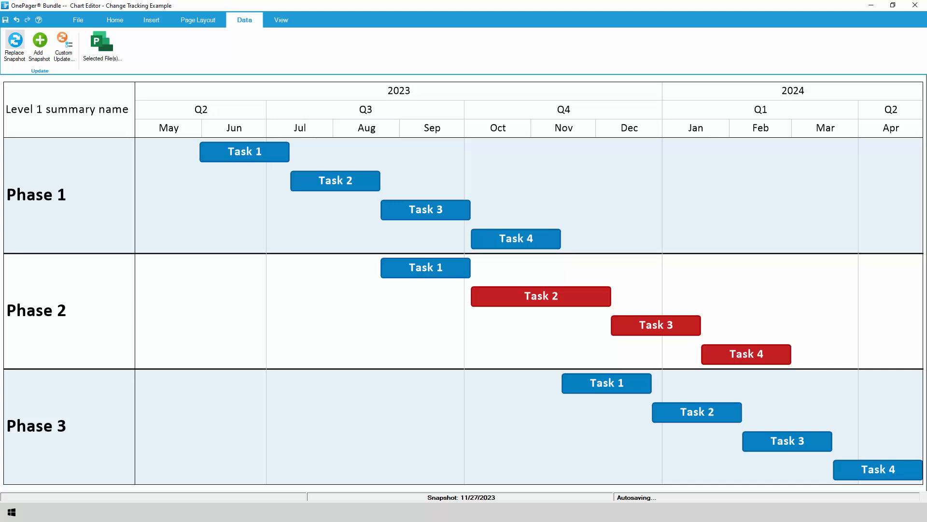
# In Field Mappings, map Baseline start to Previous Snapshot Start.
pyautogui.click(115, 19)
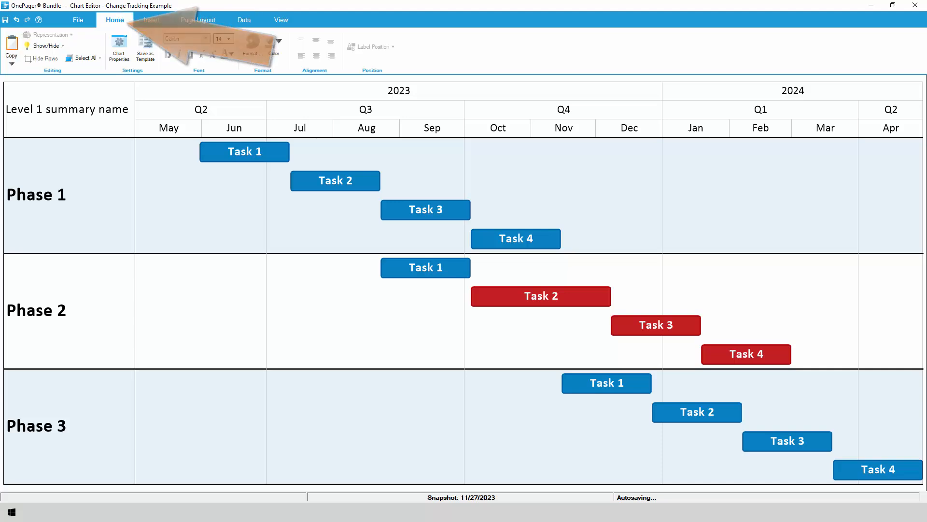
pyautogui.click(119, 49)
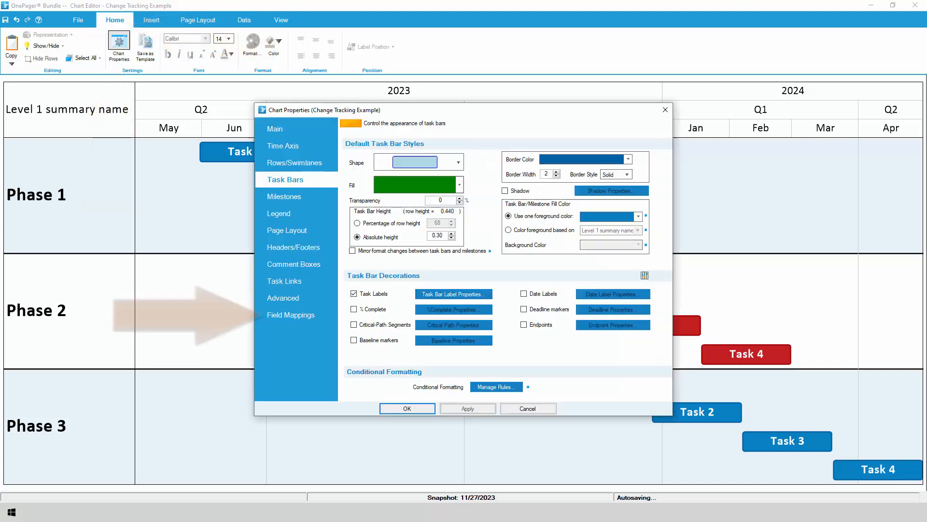
pyautogui.click(293, 315)
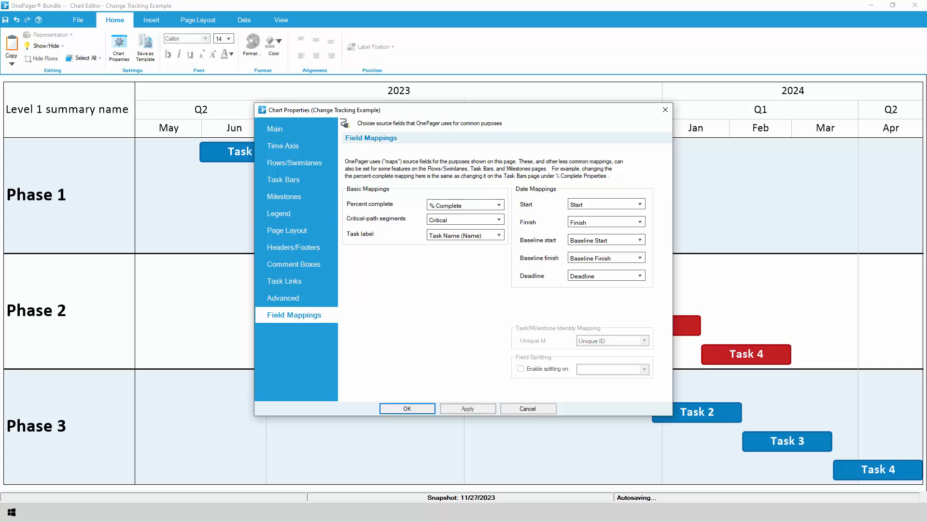
pyautogui.click(606, 239)
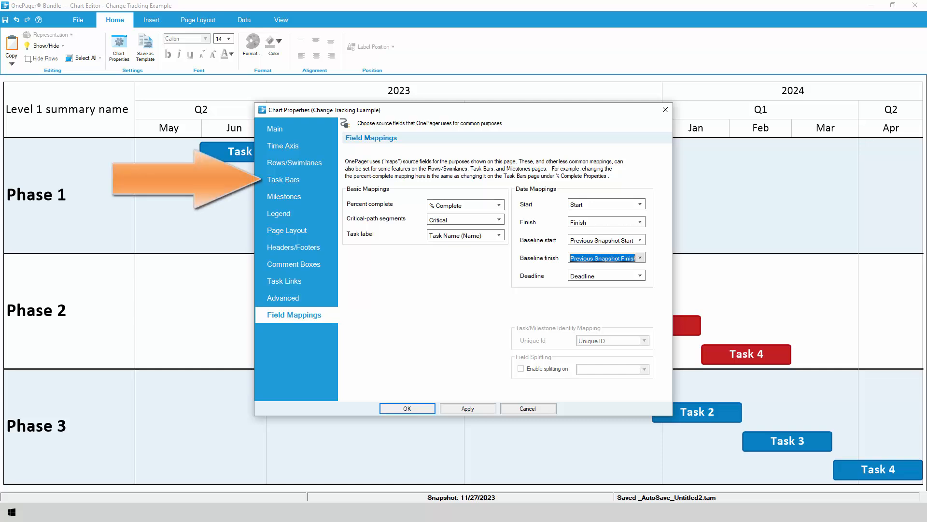
# Turn on Baseline markers under Task Bars and apply so grey markers appear beneath the bars.
pyautogui.click(285, 178)
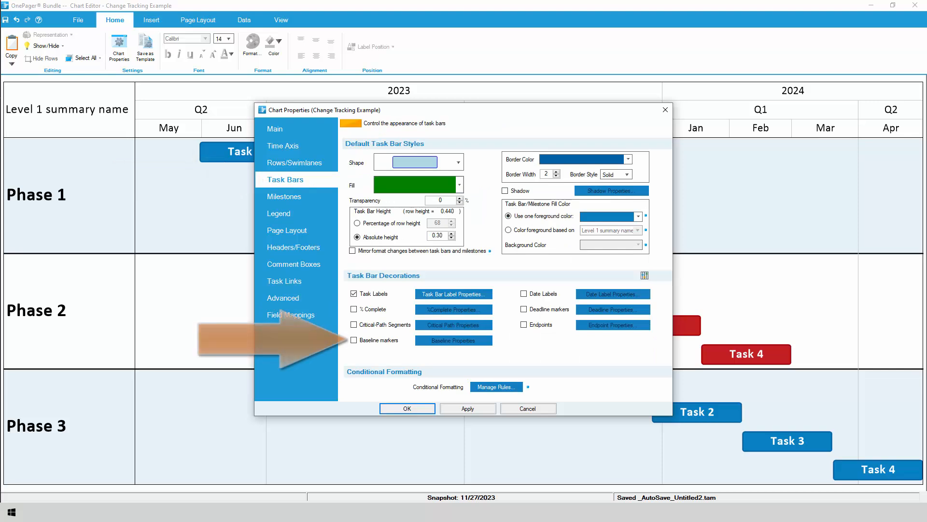
pyautogui.click(354, 339)
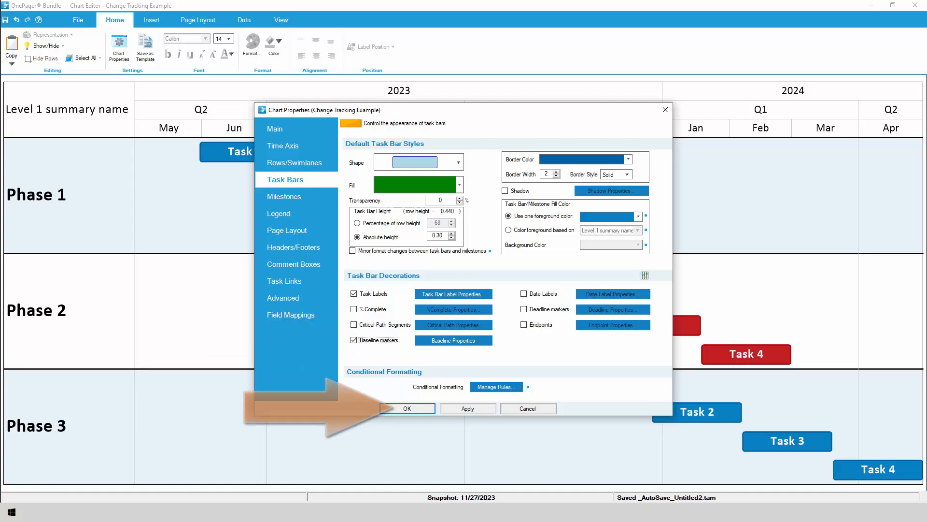
pyautogui.click(407, 408)
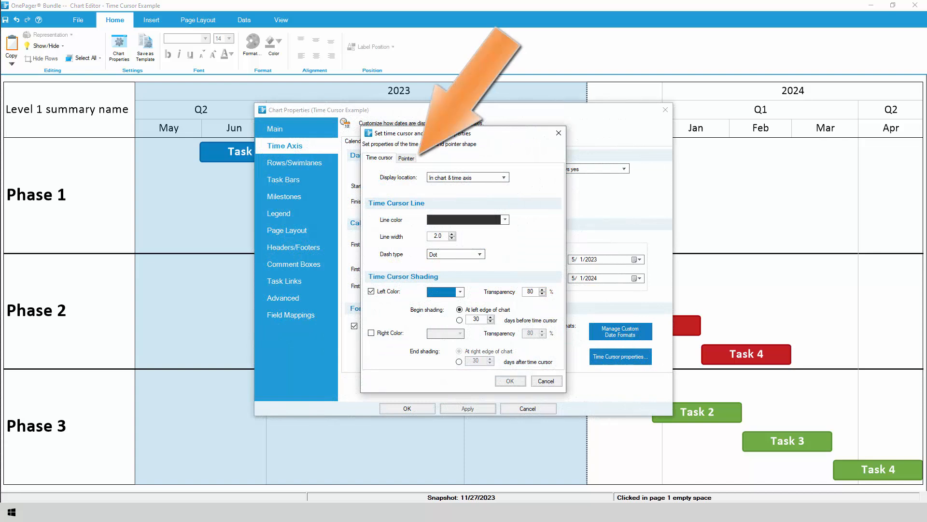
# Enable Show Pointer Shape and Show Pointer Date Label on the time cursor and apply.
pyautogui.click(406, 158)
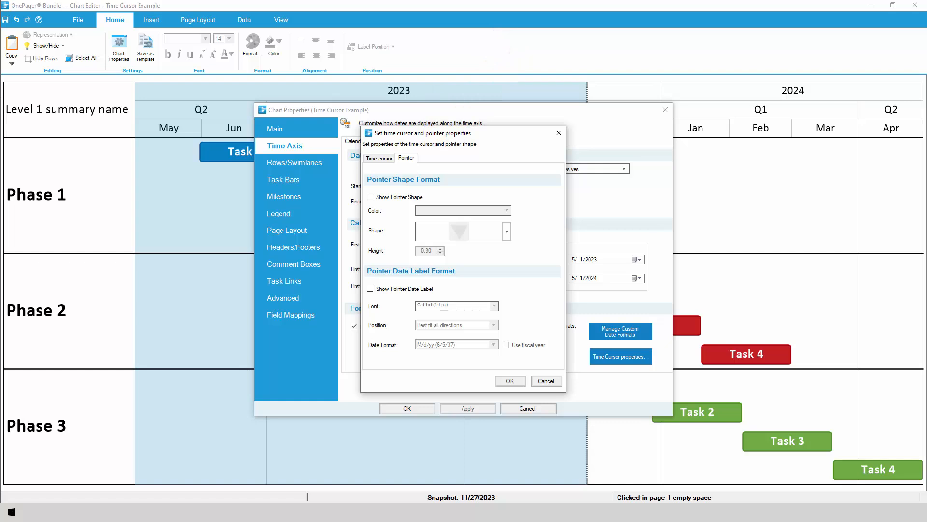
pyautogui.click(370, 197)
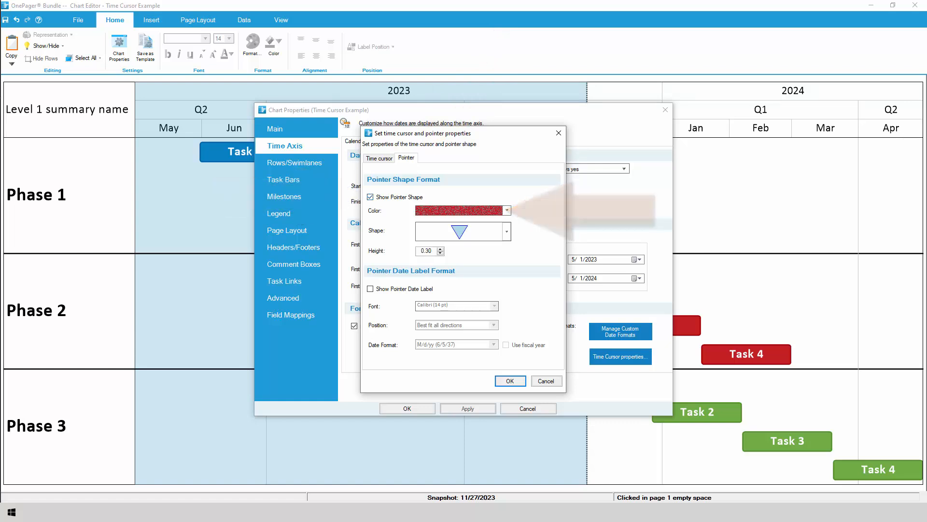
pyautogui.click(371, 289)
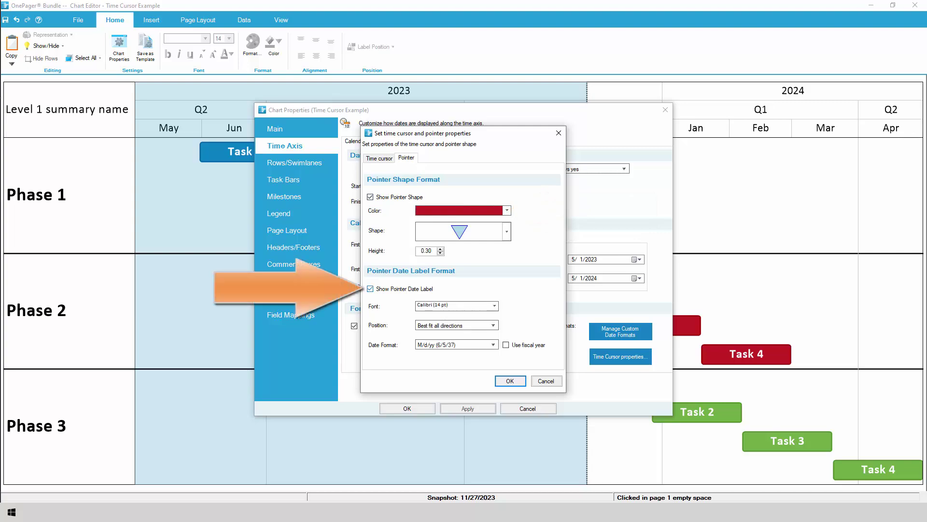
pyautogui.click(509, 380)
pyautogui.click(407, 408)
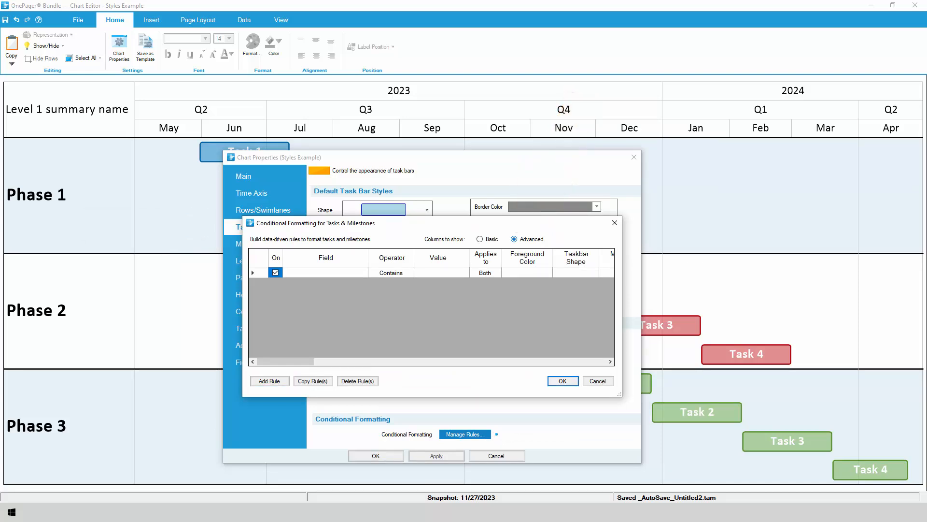
# Scroll the rules grid right until the Fill Pattern and Transparency % columns are visible.
pyautogui.click(610, 361)
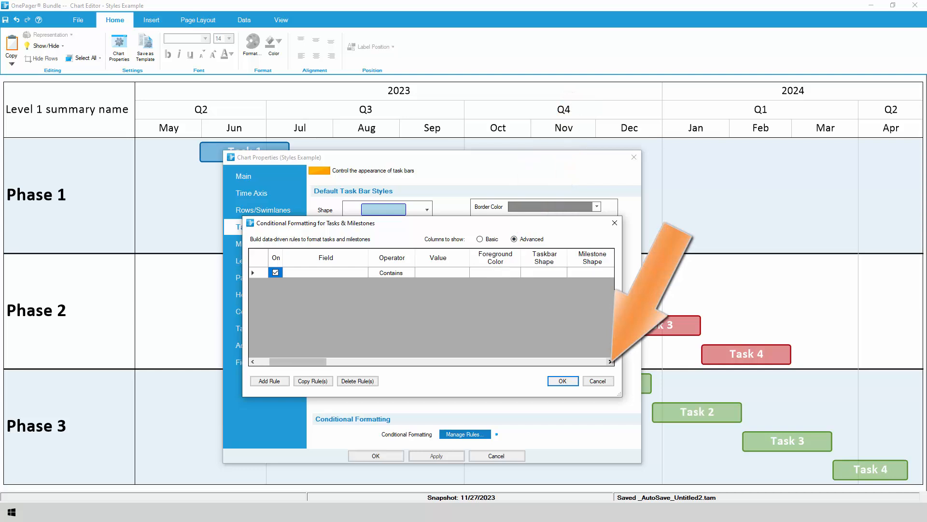
pyautogui.click(610, 362)
pyautogui.click(610, 361)
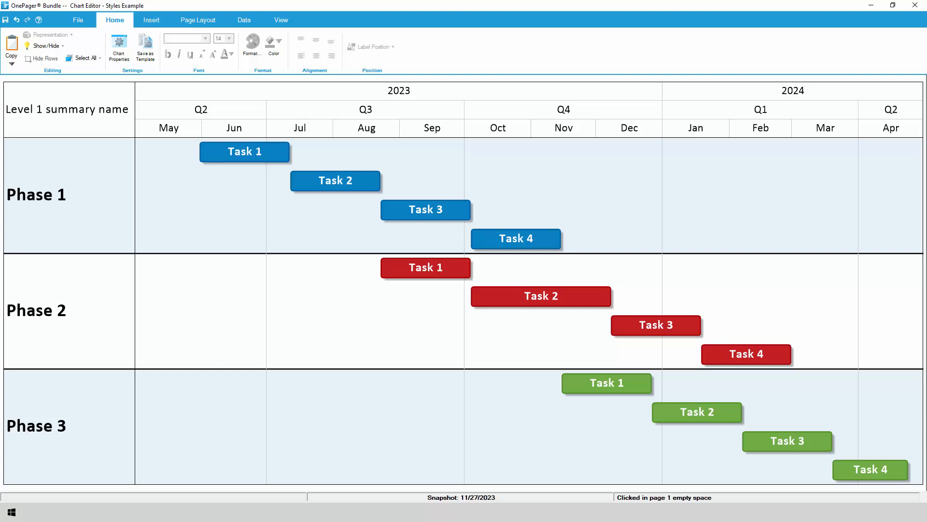
pyautogui.click(281, 20)
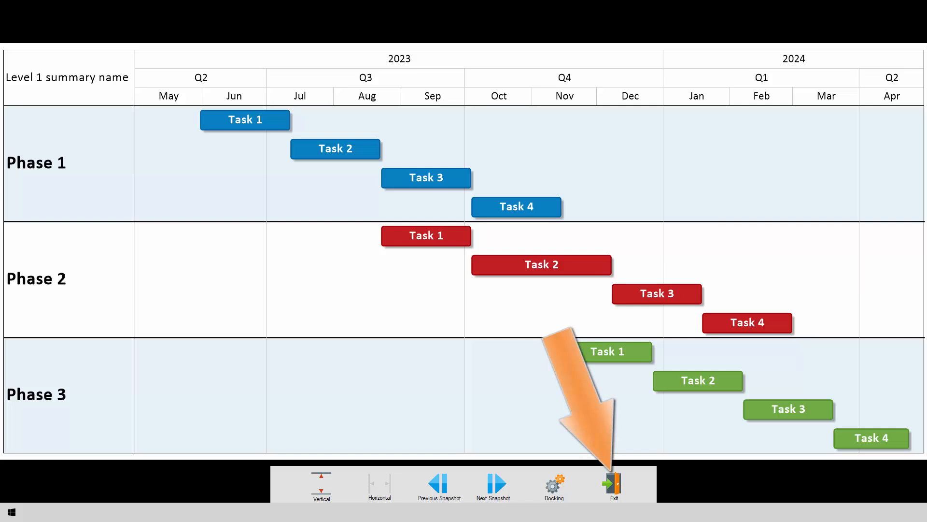
pyautogui.click(614, 486)
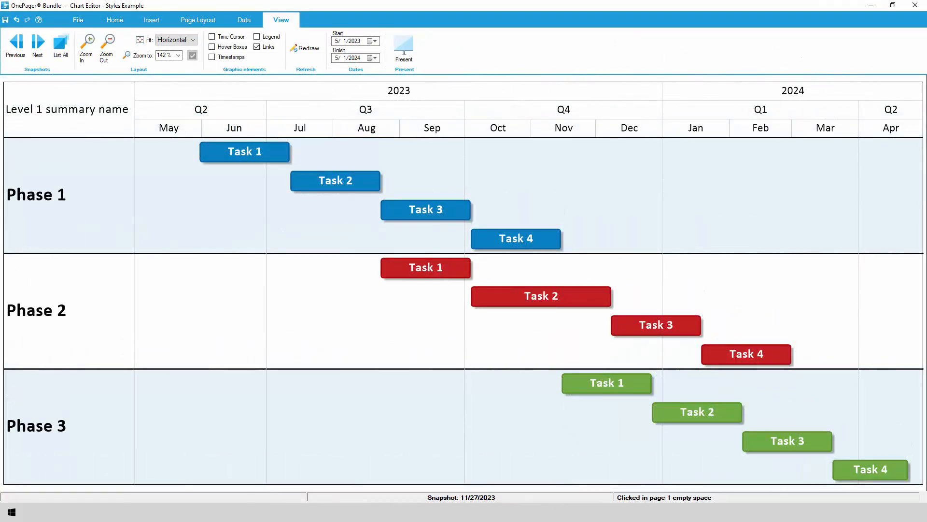